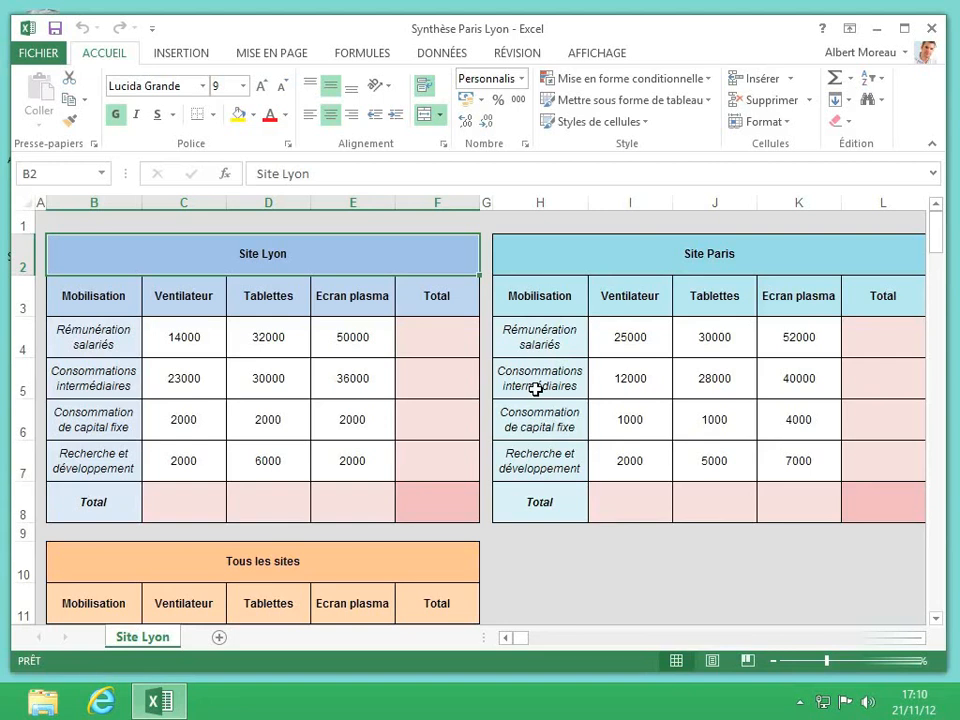
Enter =SOMME(C4:E4) in F4 to total the Rémunération salariés row of the Site Lyon table
left_click(426, 338)
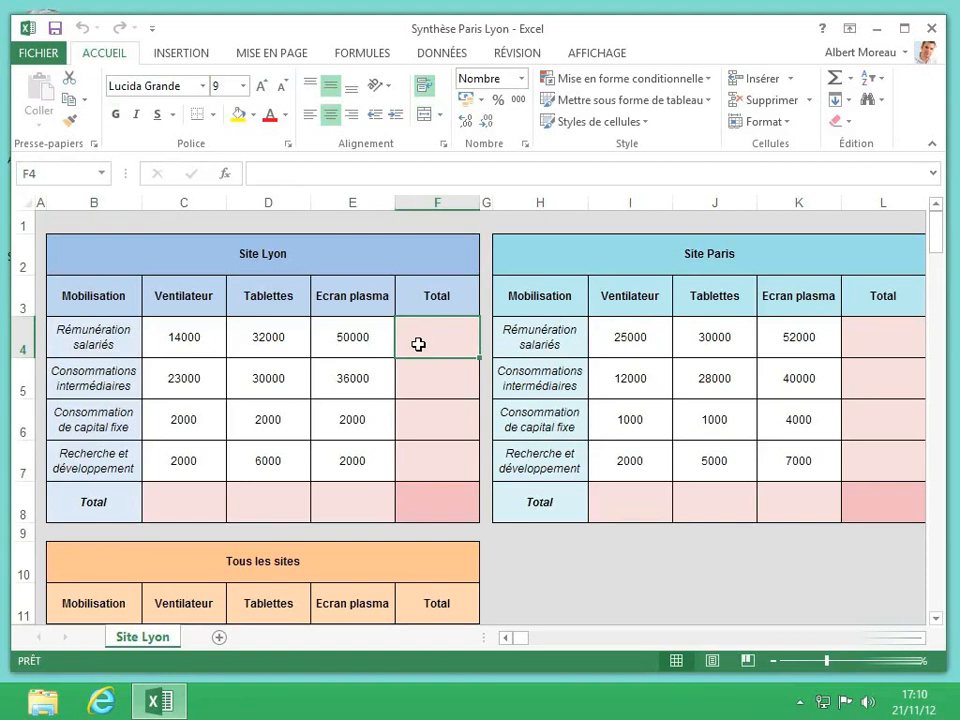
type("=")
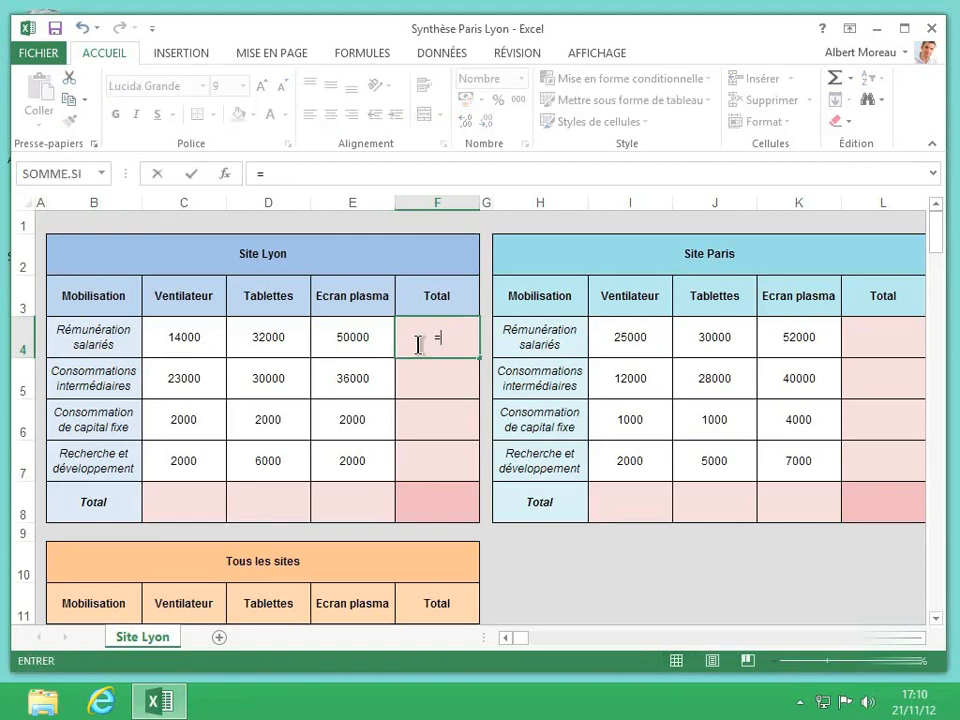
type("somme(")
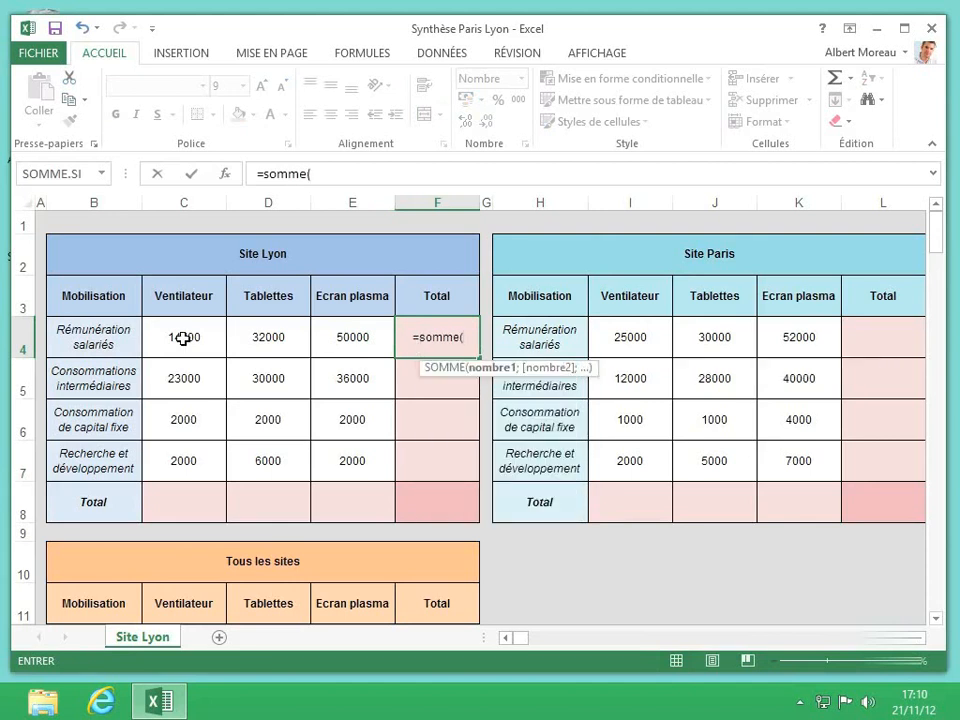
left_click_drag(183, 338, 346, 331)
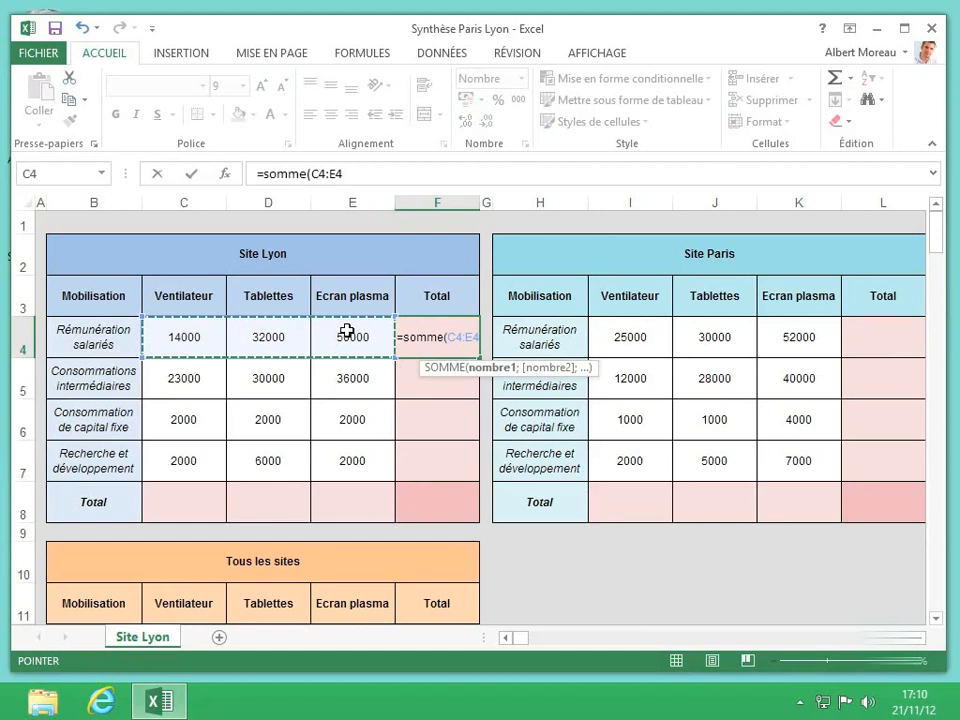
type(")")
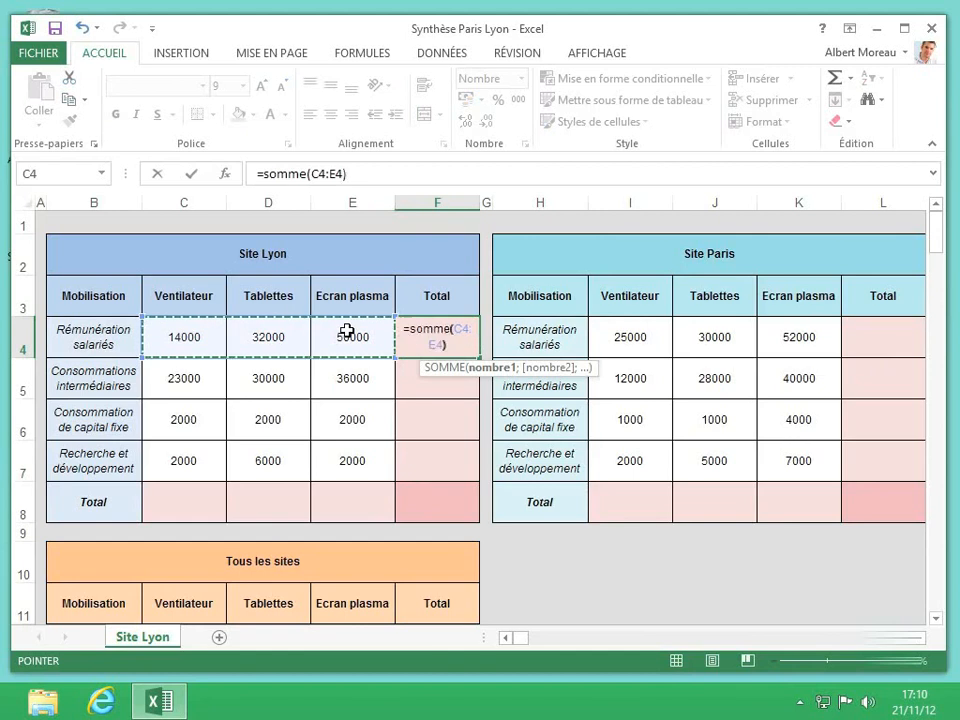
key("Return")
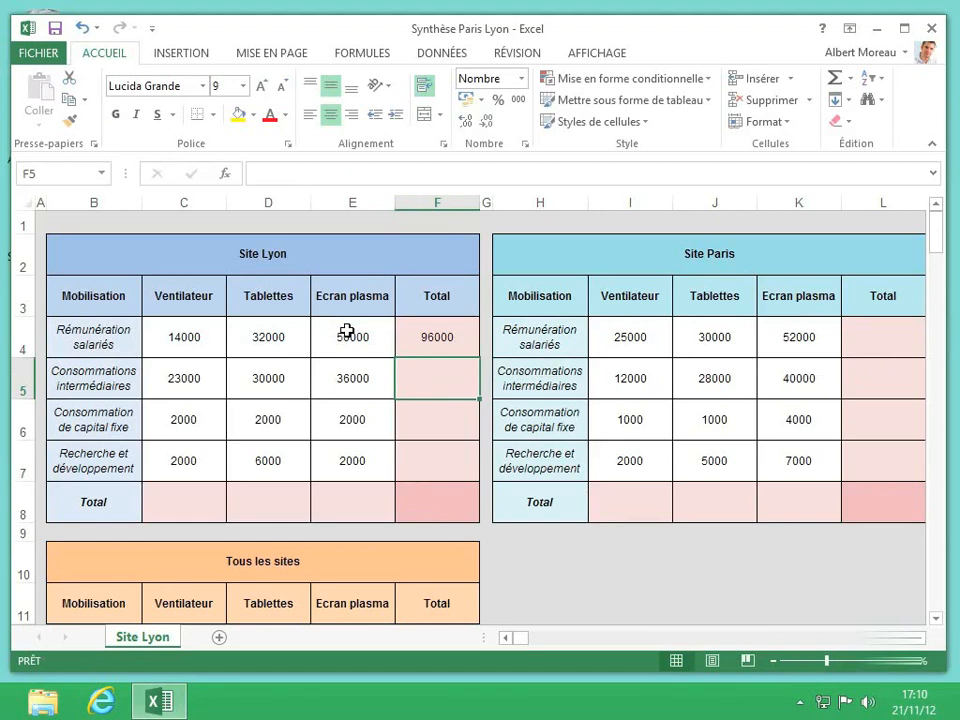
Fill the F4 total formula down through F7 and check the copied formulas in F5 and F7
left_click(439, 340)
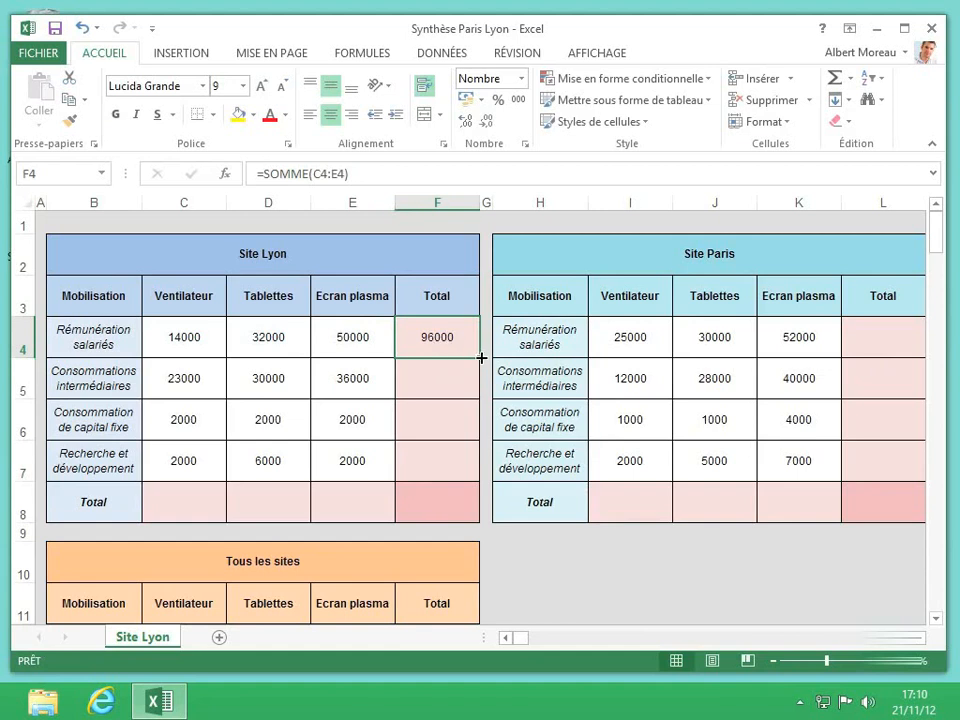
left_click_drag(478, 357, 474, 472)
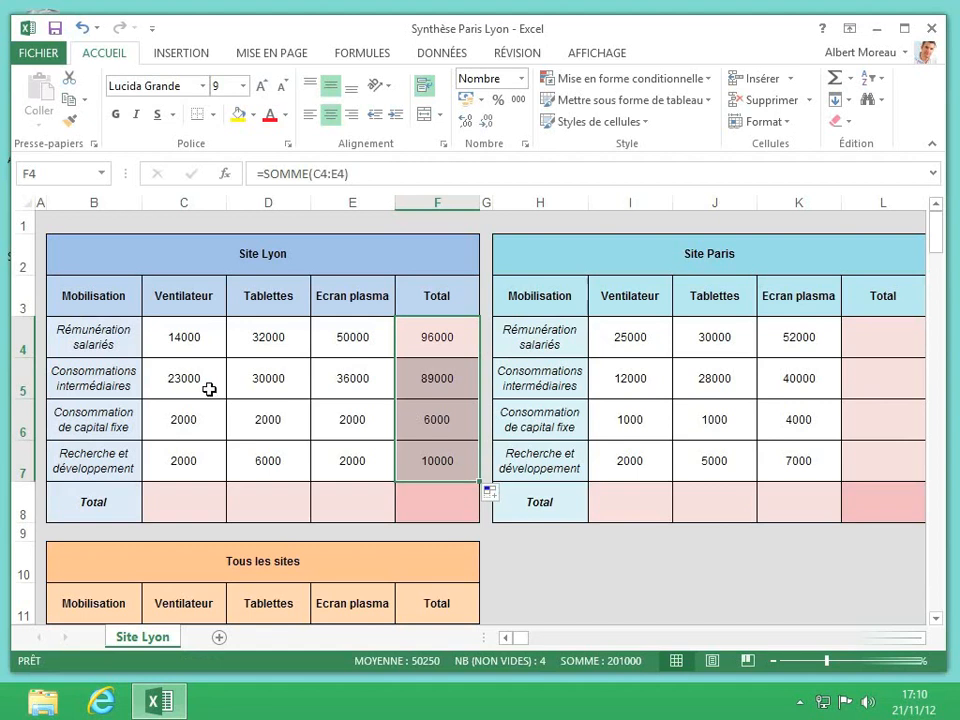
left_click(446, 375)
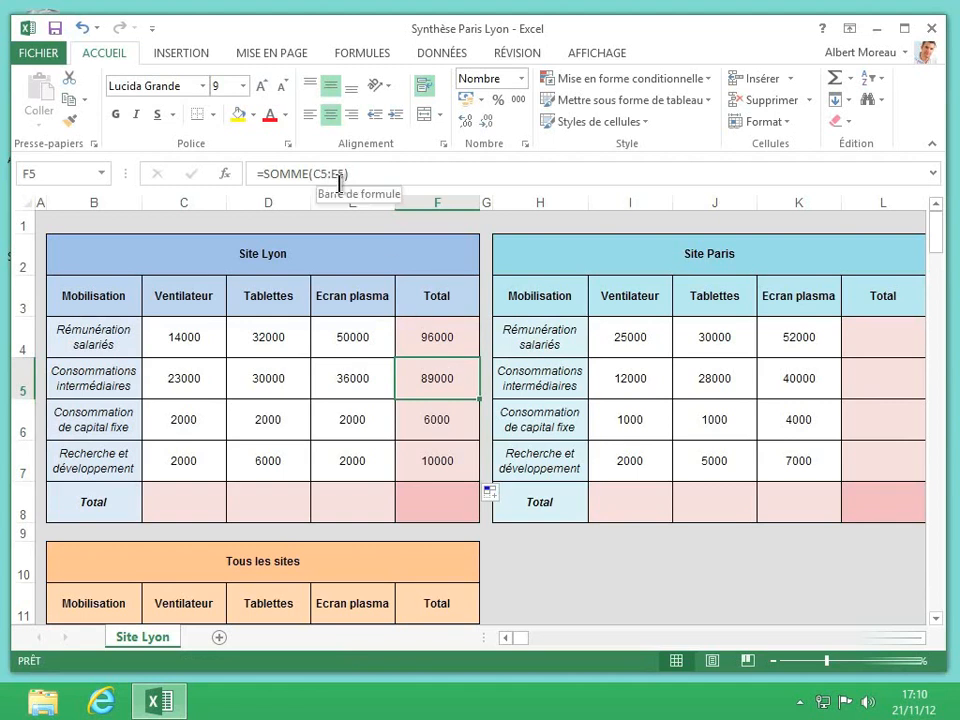
left_click(425, 458)
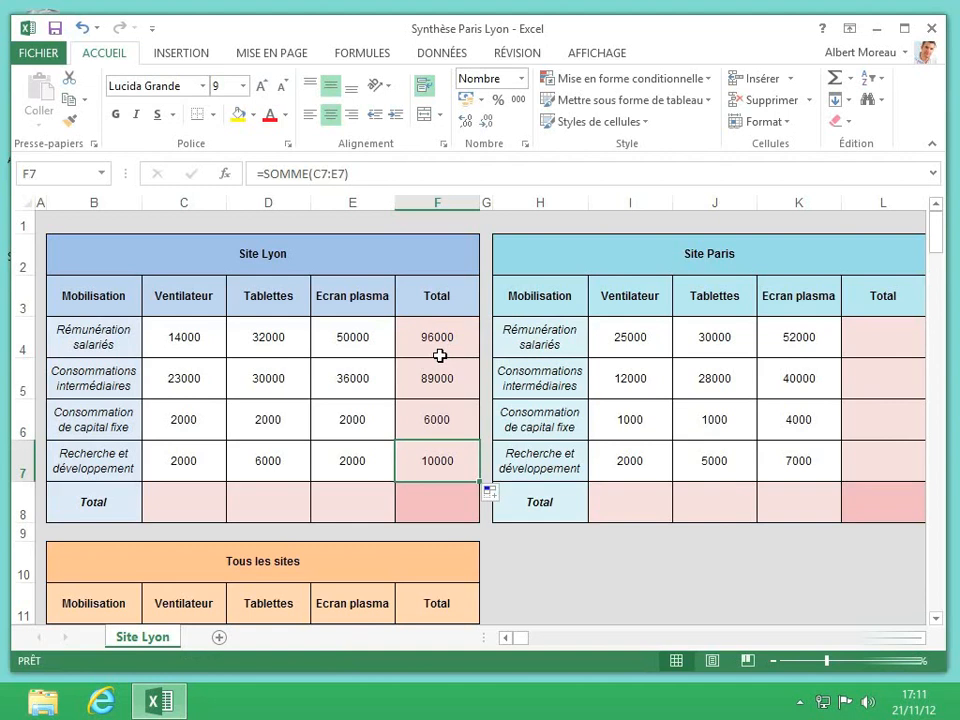
Enter =SOMME(C4:C7) in C8 to total the Ventilateur column of the Site Lyon table
left_click(172, 499)
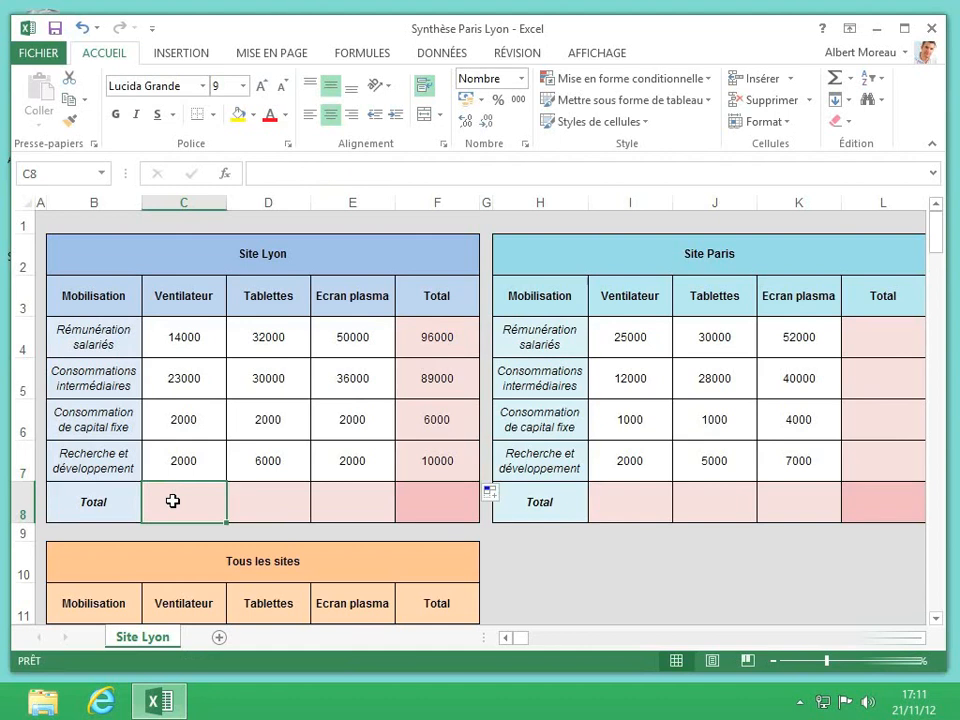
type("=")
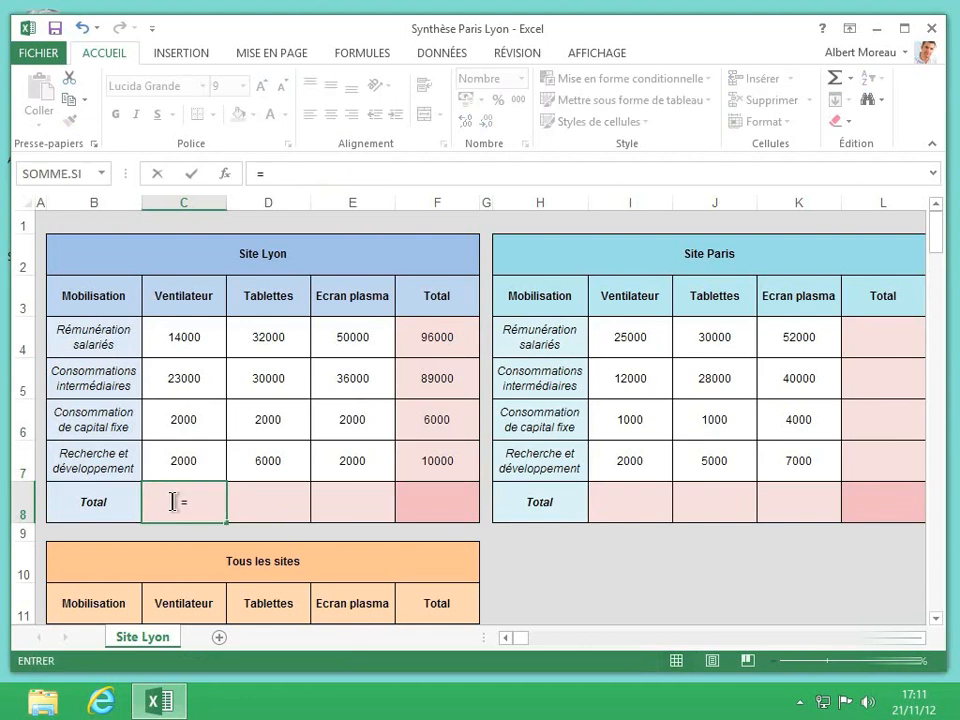
type("somme(")
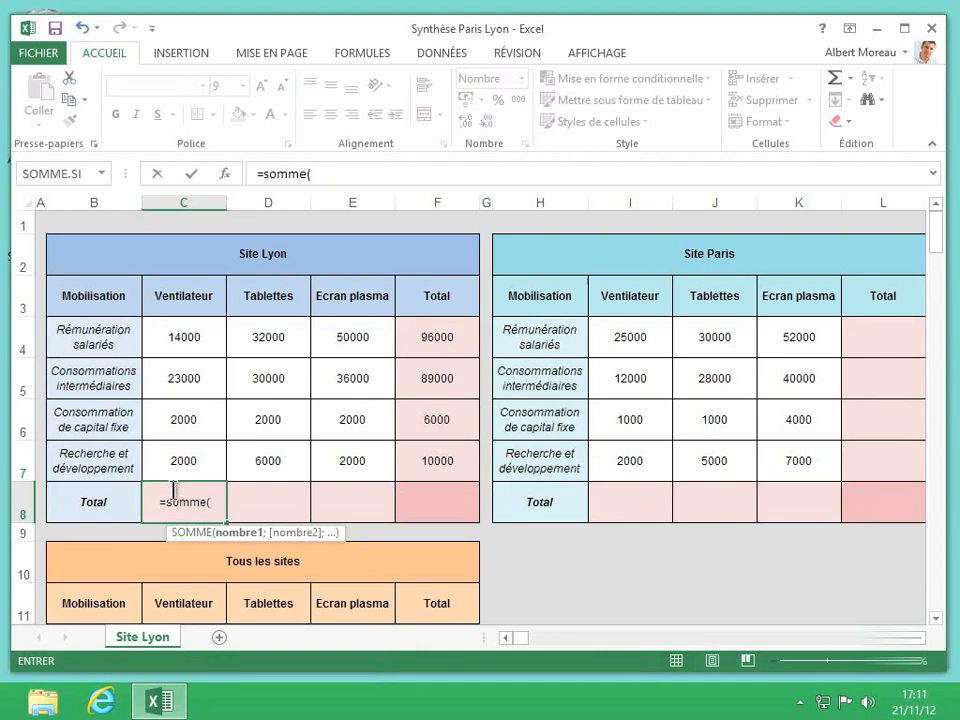
left_click_drag(187, 341, 191, 455)
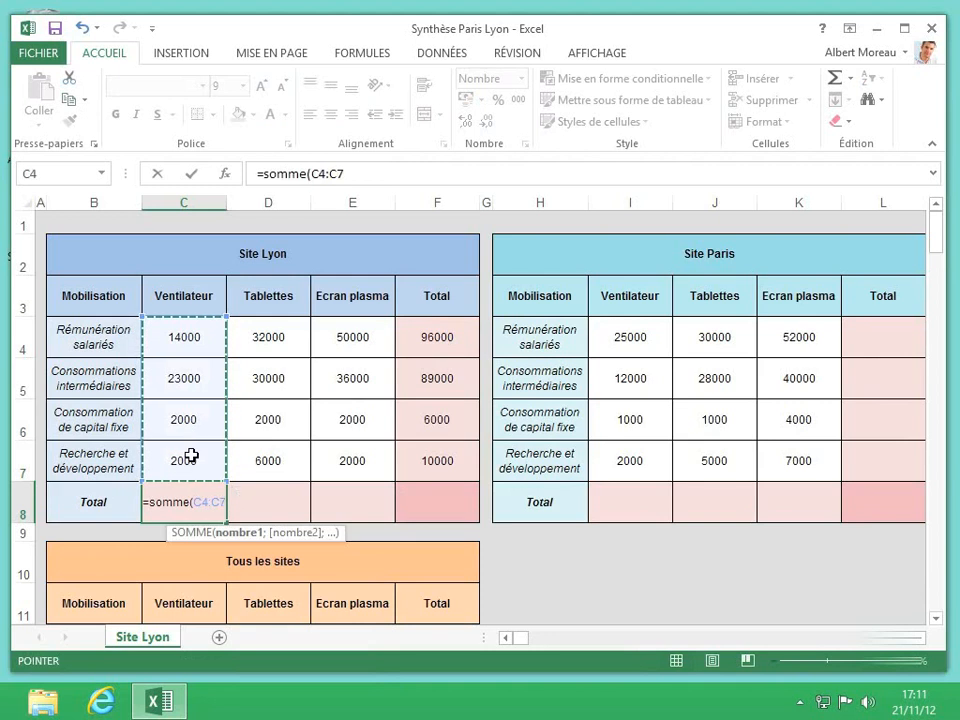
type(")")
key("Return")
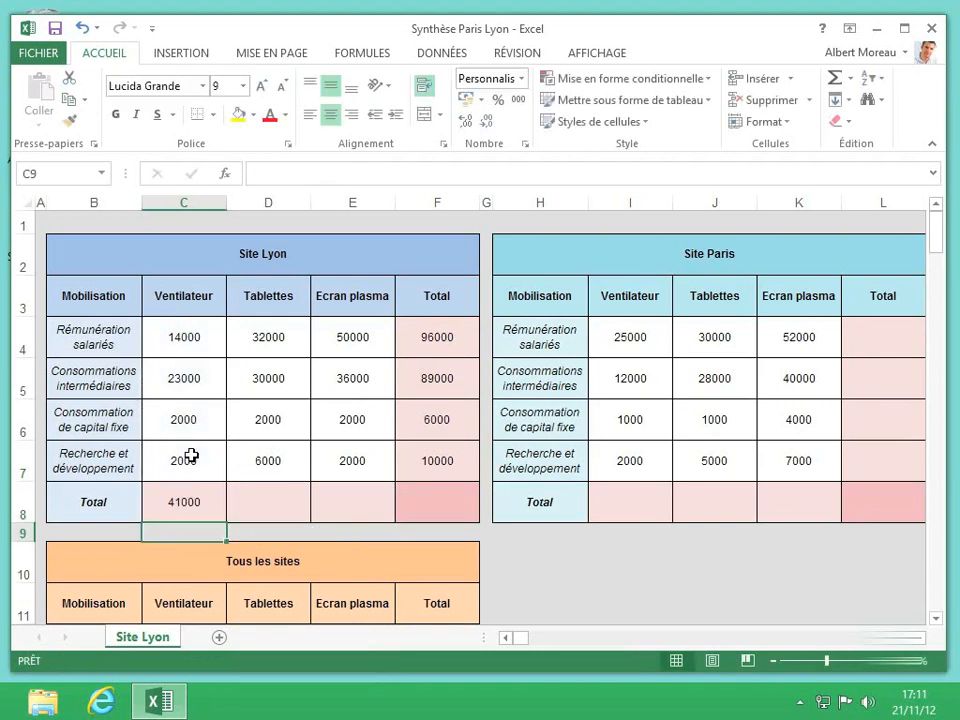
Fill the C8 total formula across through F8 and check the formulas along the Site Lyon total row
left_click(191, 489)
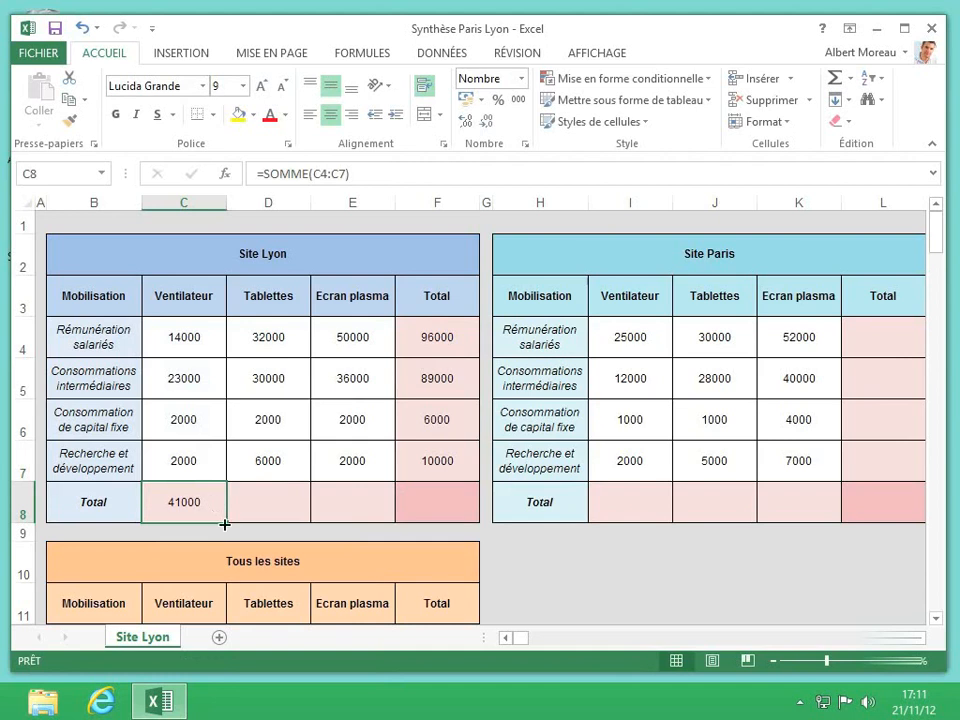
left_click_drag(226, 522, 454, 527)
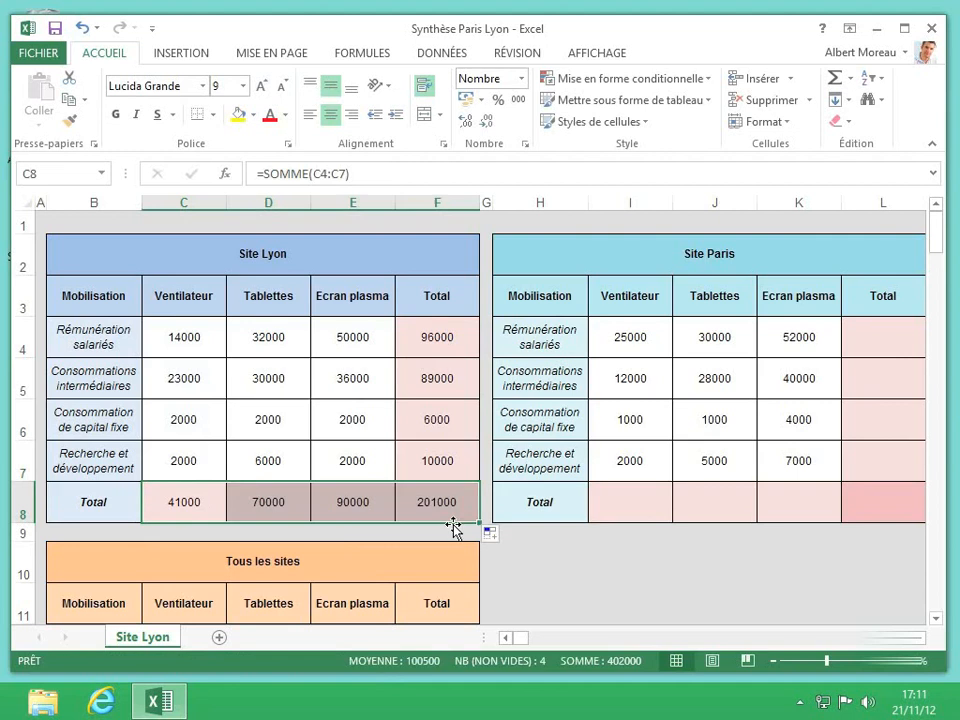
left_click(212, 505)
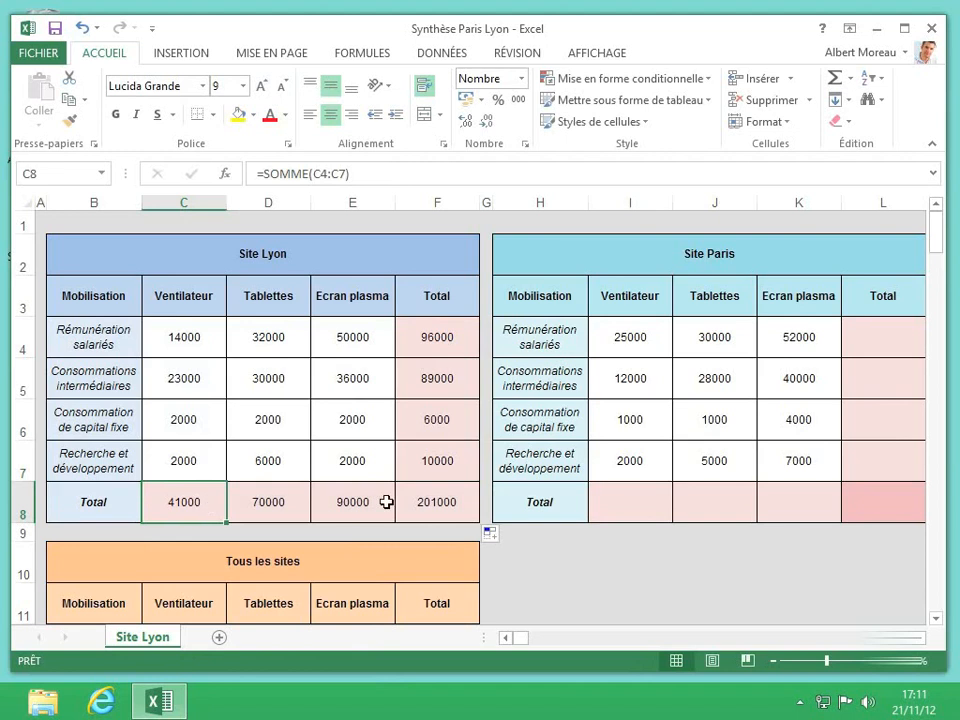
left_click(420, 503)
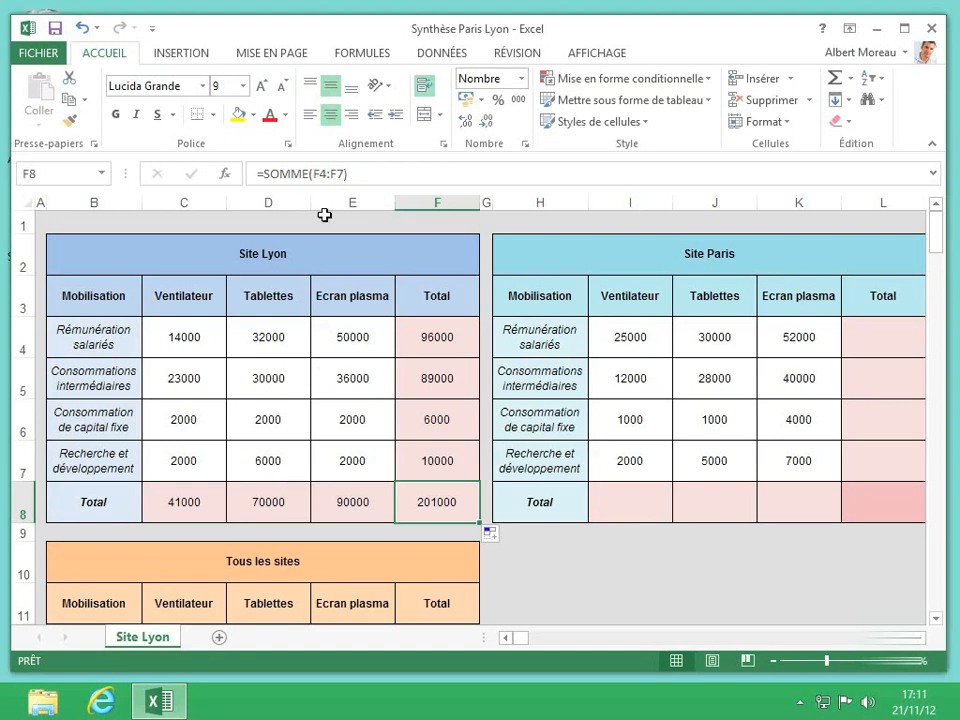
left_click(345, 502)
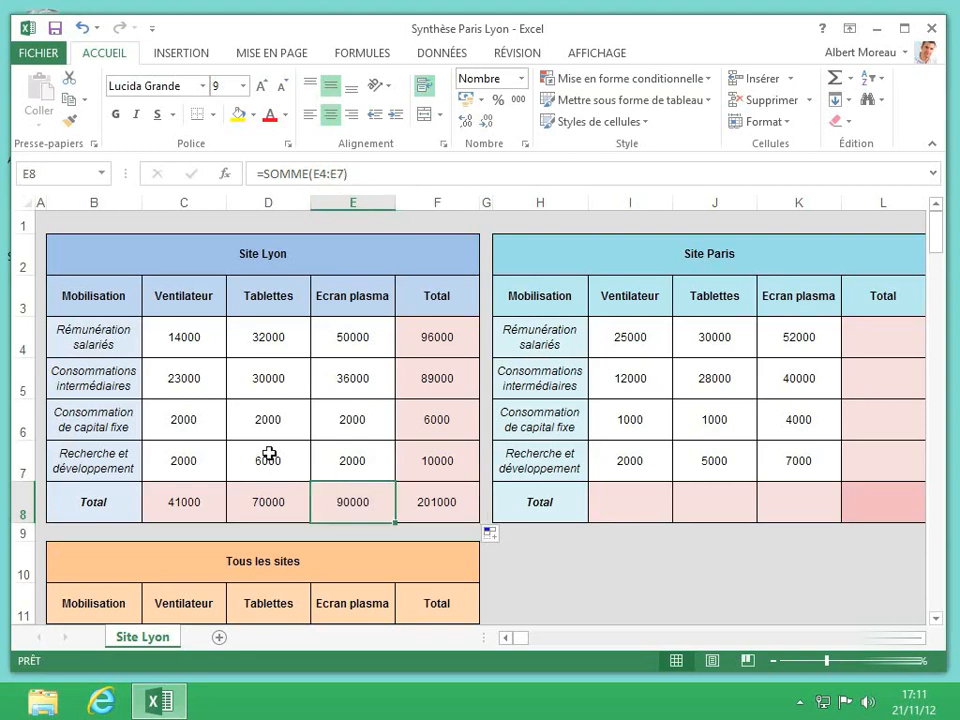
left_click(269, 502)
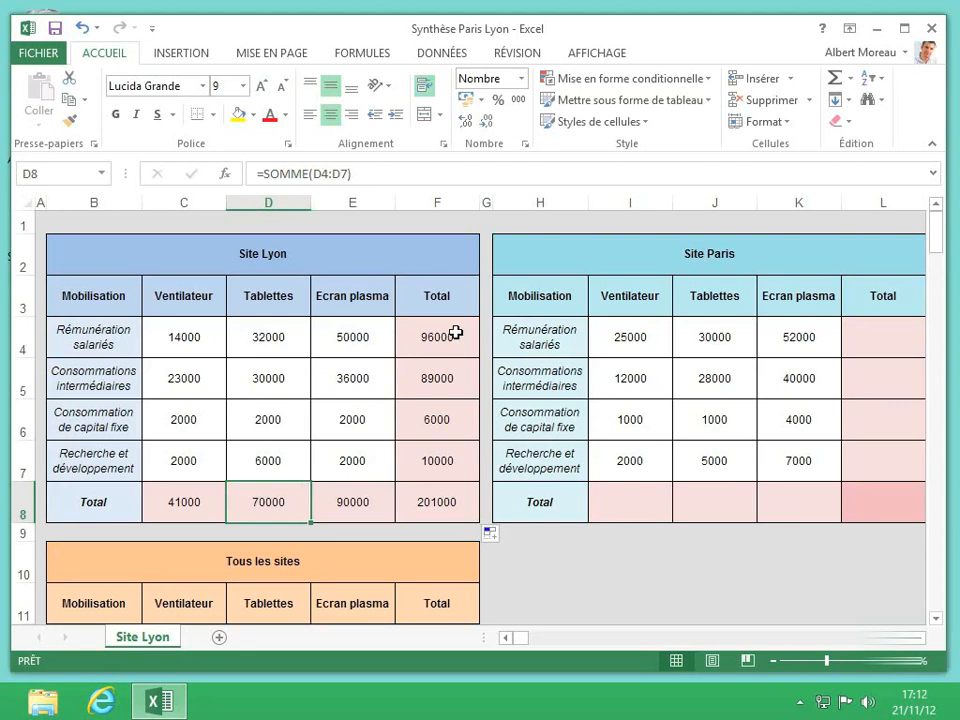
Copy the Site Lyon row totals F4:F7 into L4:L7 of the Site Paris table and check L4's formula
left_click_drag(456, 334, 455, 467)
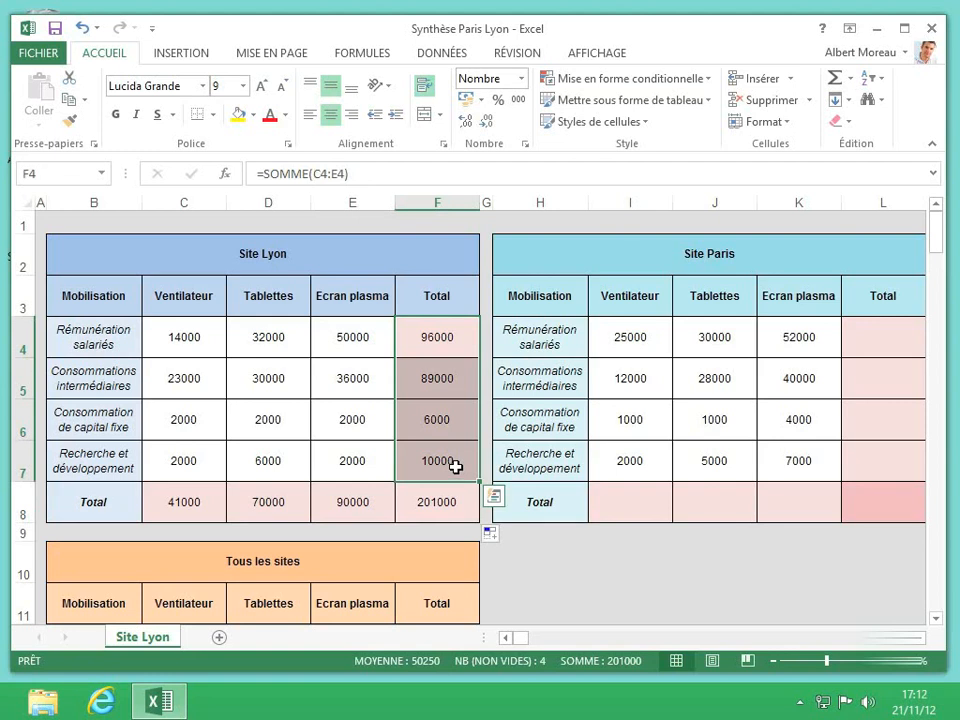
key("ctrl+c")
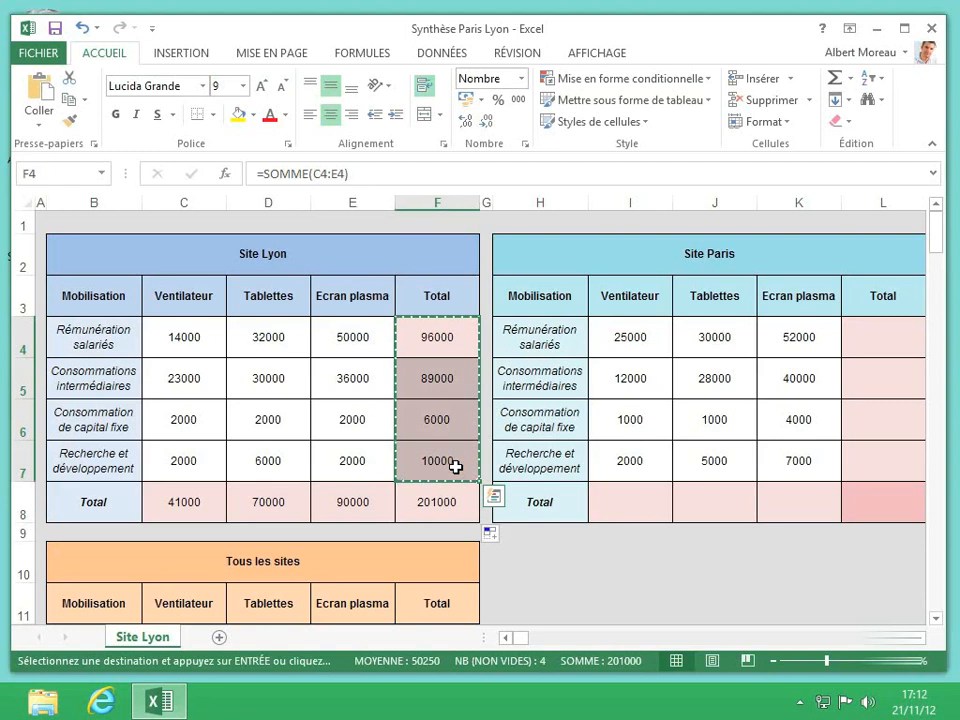
left_click(864, 344)
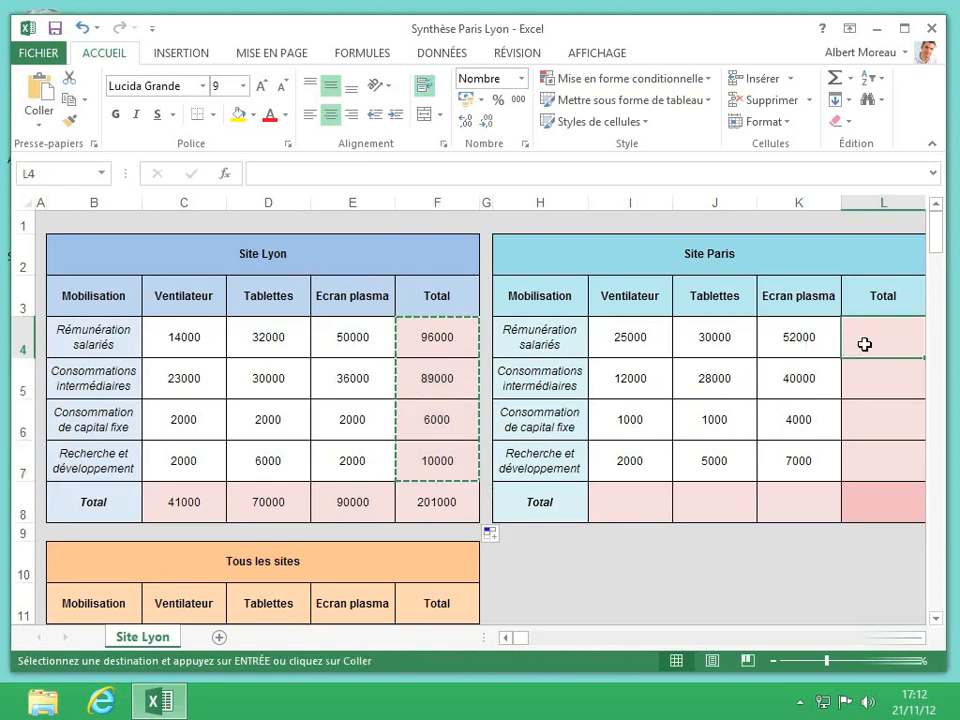
left_click_drag(864, 344, 870, 461)
key("ctrl+v")
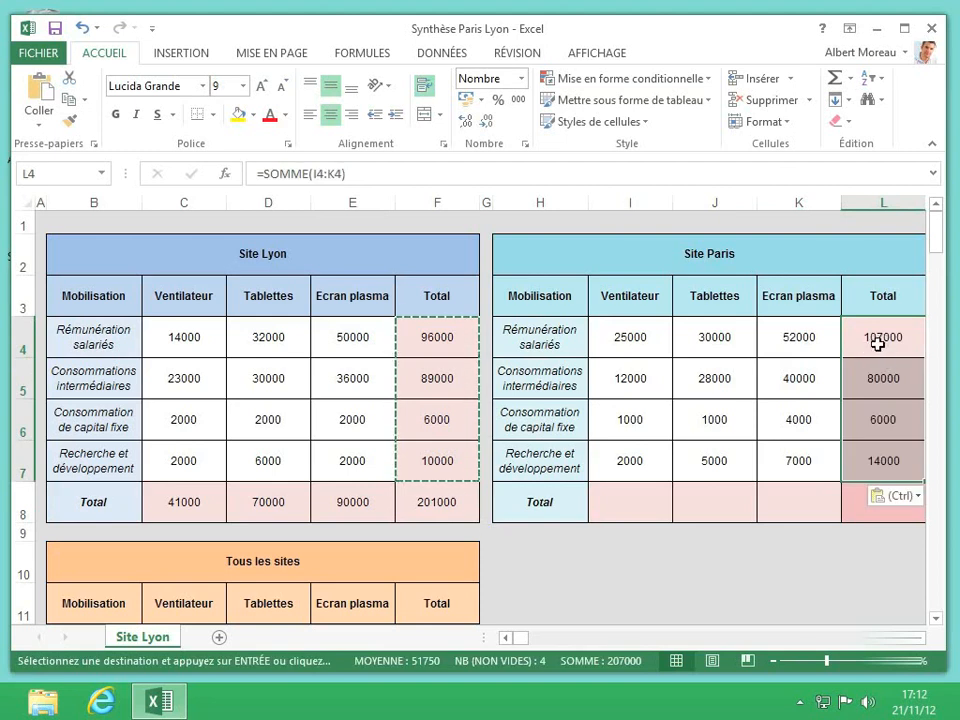
left_click(877, 343)
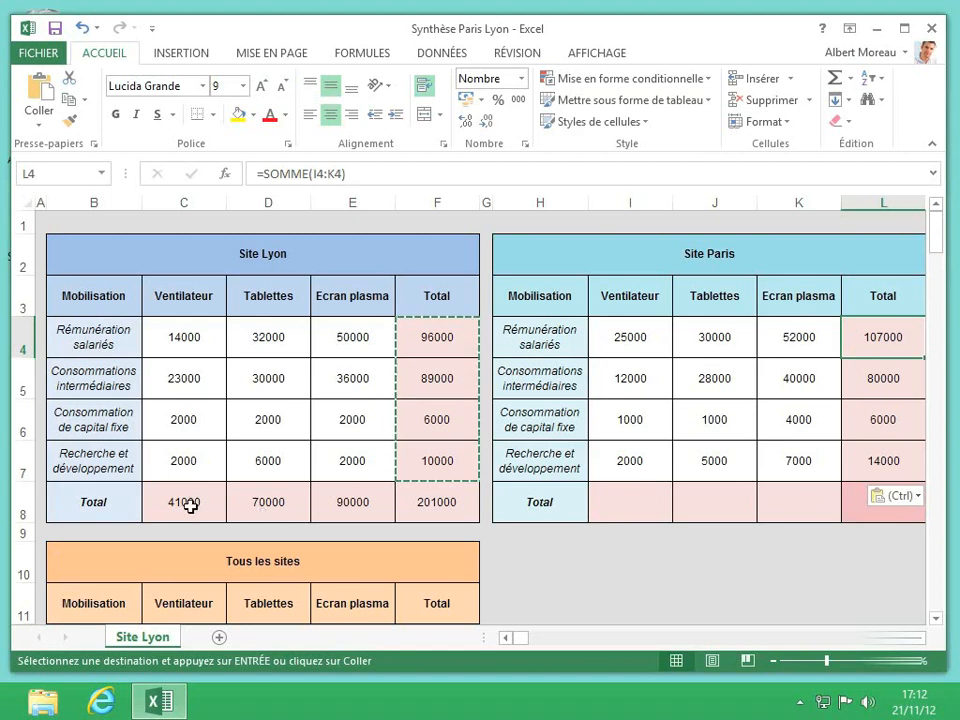
Copy the Site Lyon total row C8:F8 into I8:L8 of the Site Paris table and check the pasted formulas
left_click_drag(190, 507, 426, 513)
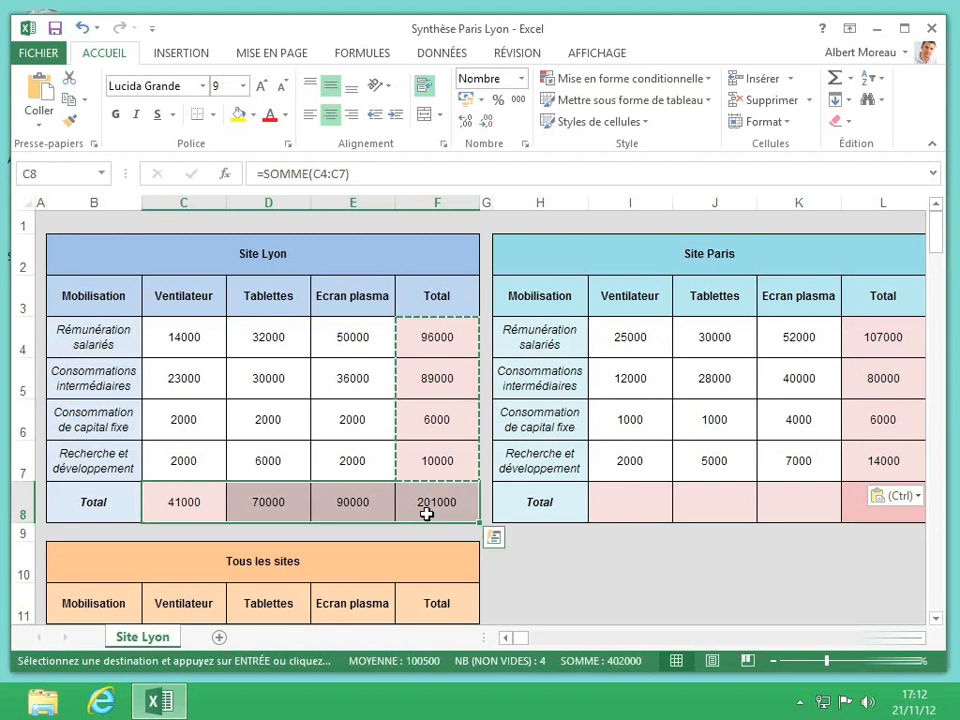
key("ctrl+c")
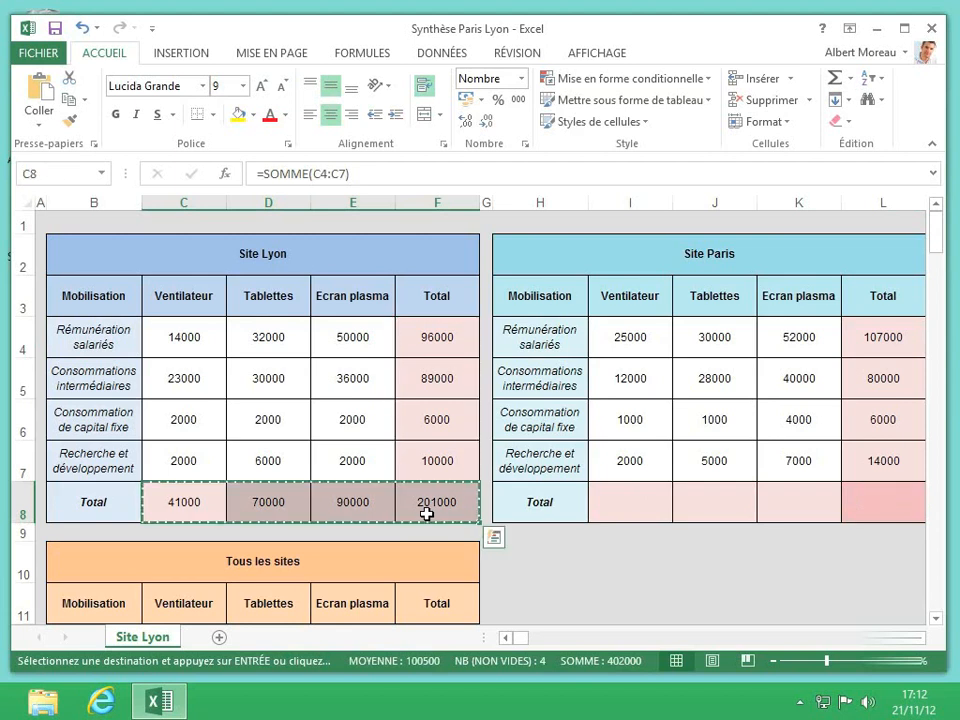
left_click(616, 501)
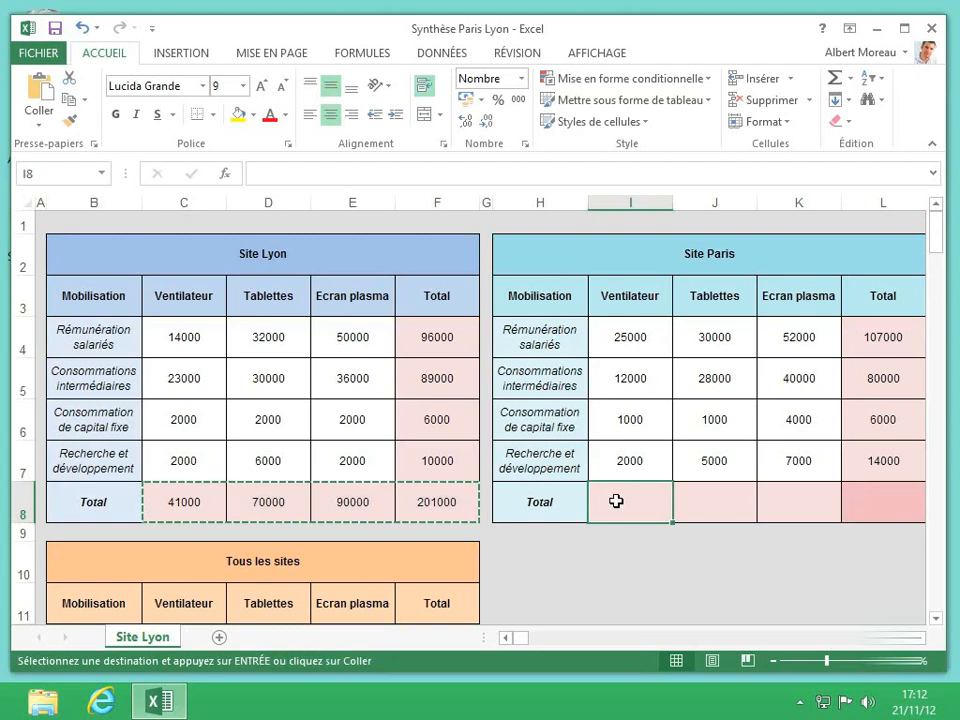
key("ctrl+v")
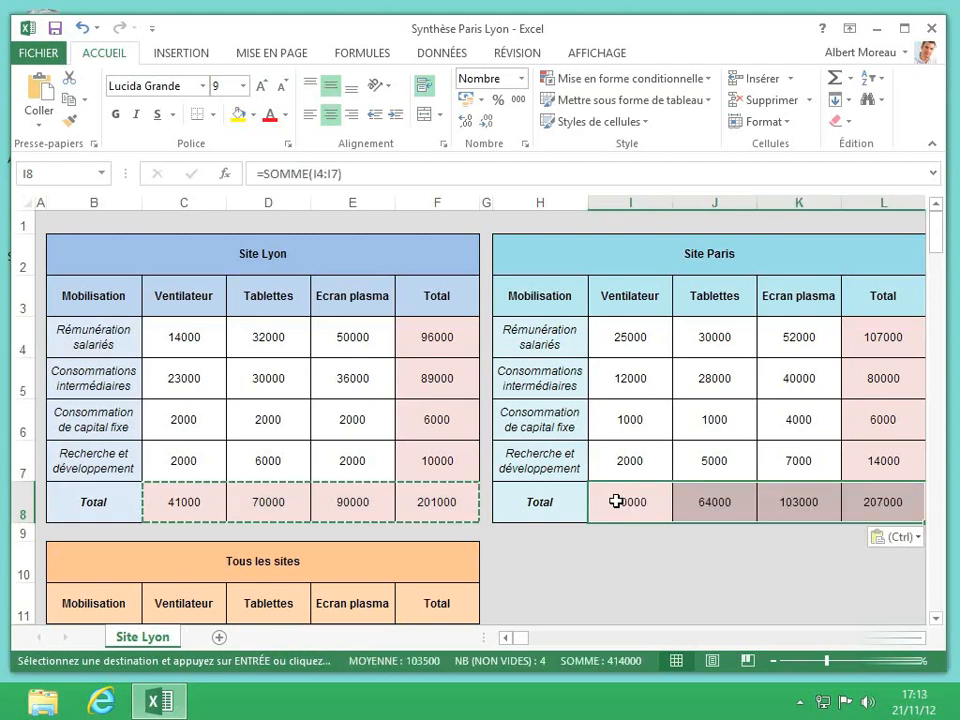
left_click(642, 500)
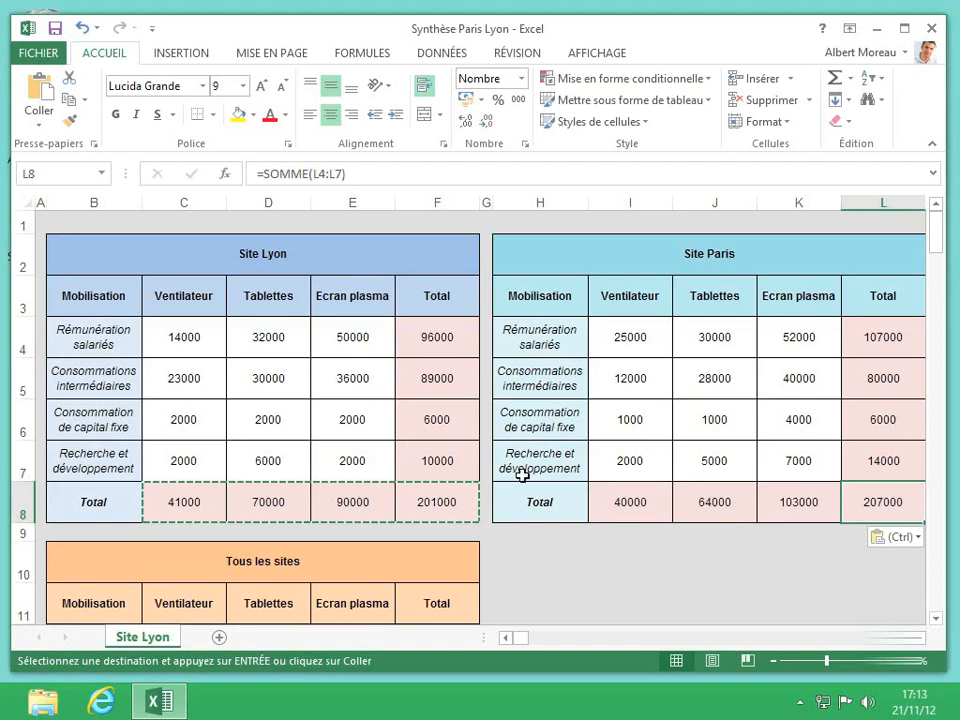
Enter =C4+I4 in C12 to add the Lyon and Paris Ventilateur values for Rémunération salariés in the Tous les sites table
scroll(522, 475, "down", 2)
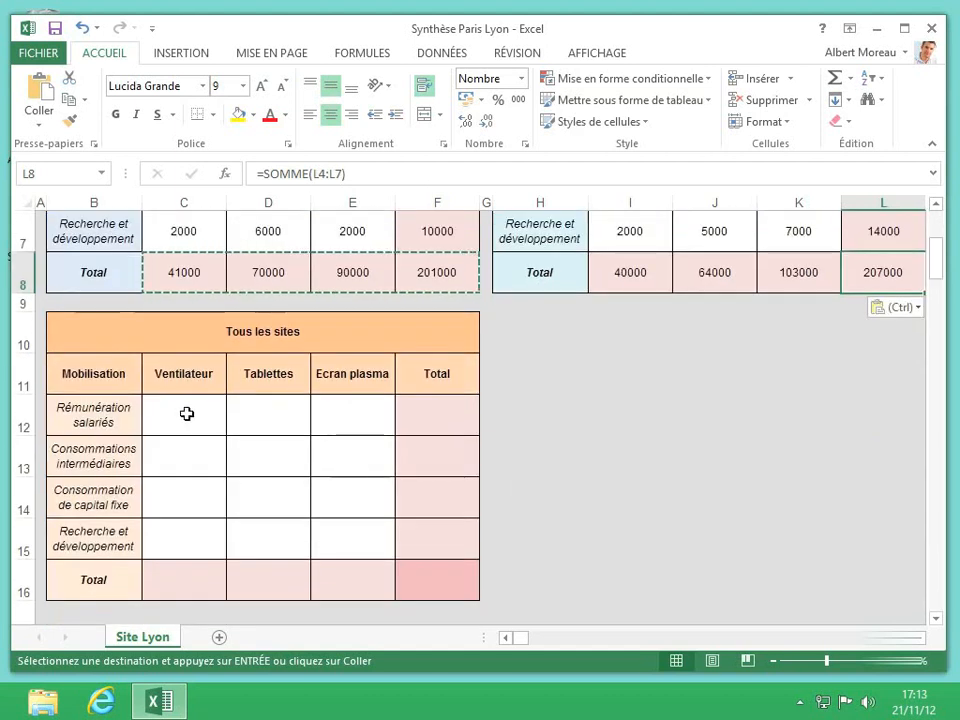
left_click(186, 413)
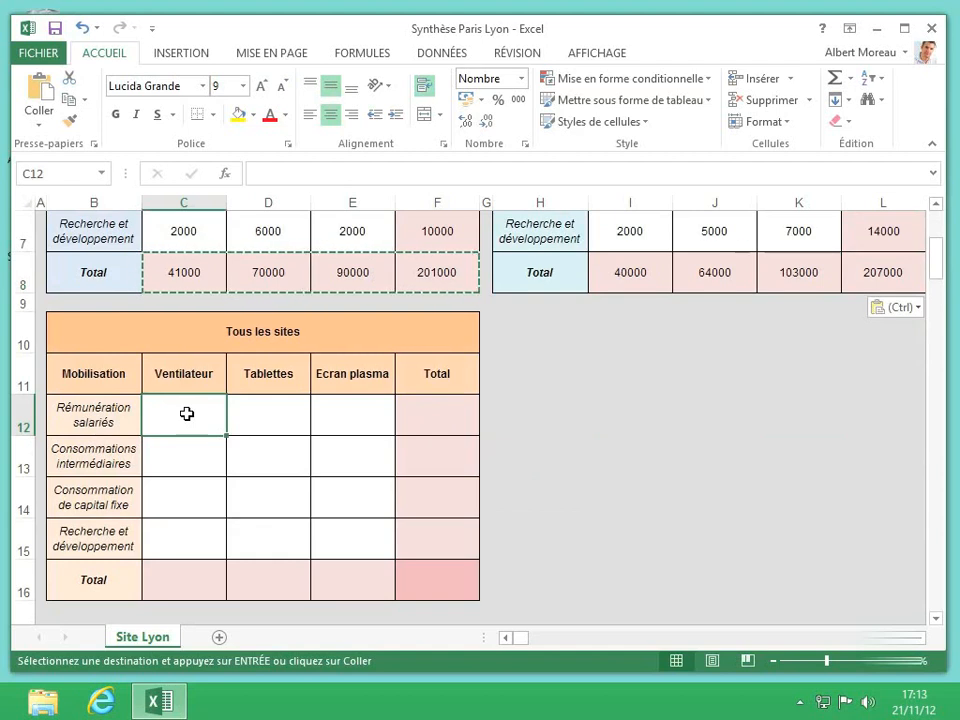
type("=")
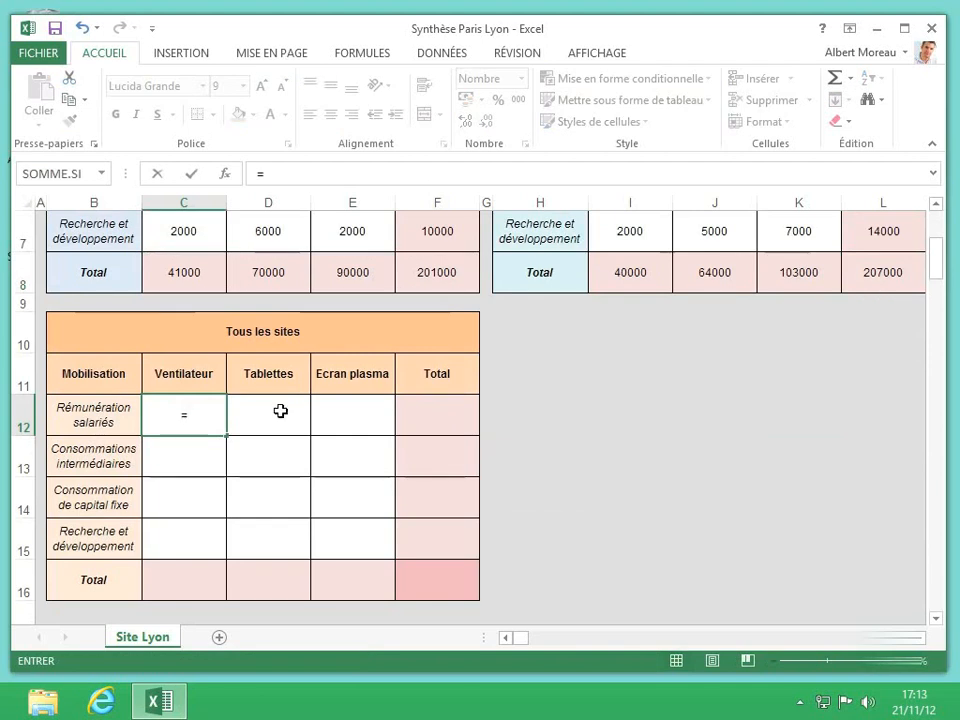
scroll(280, 411, "up", 2)
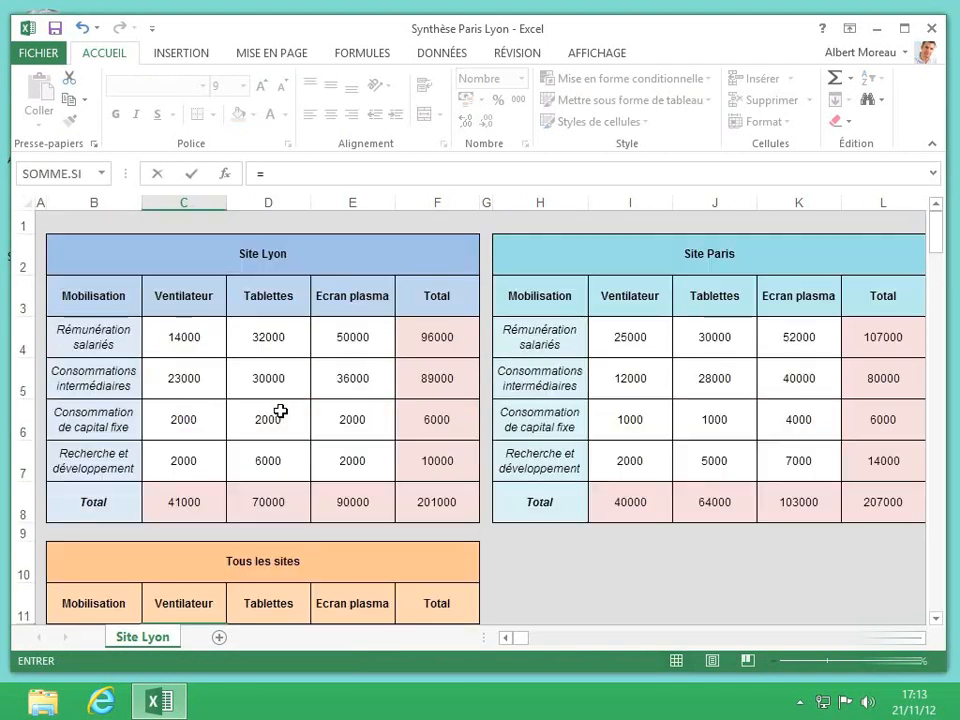
left_click(178, 333)
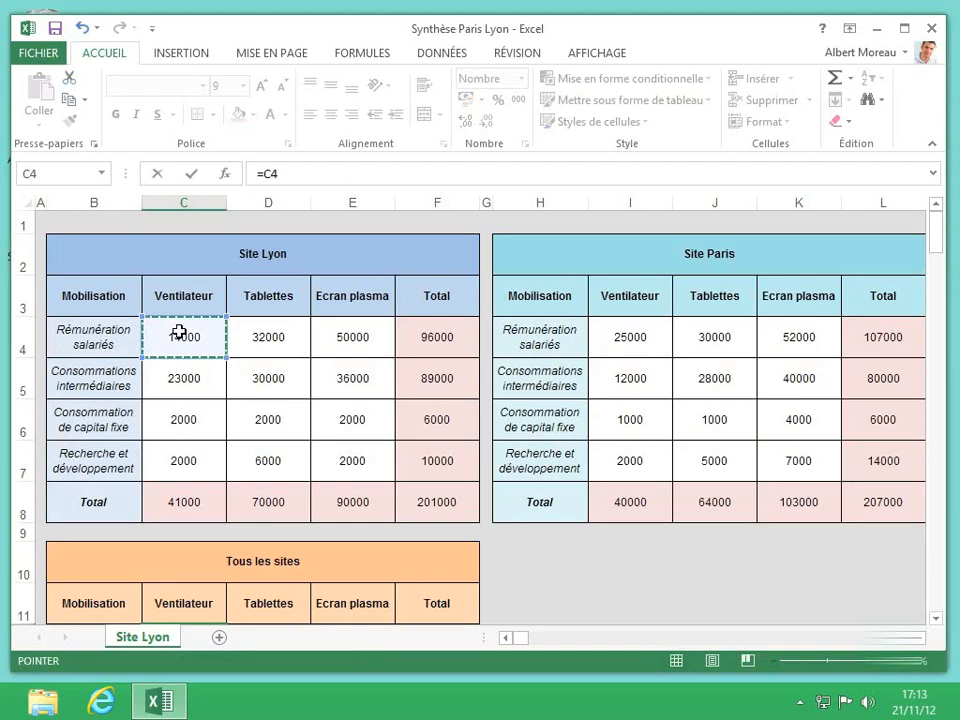
type("+")
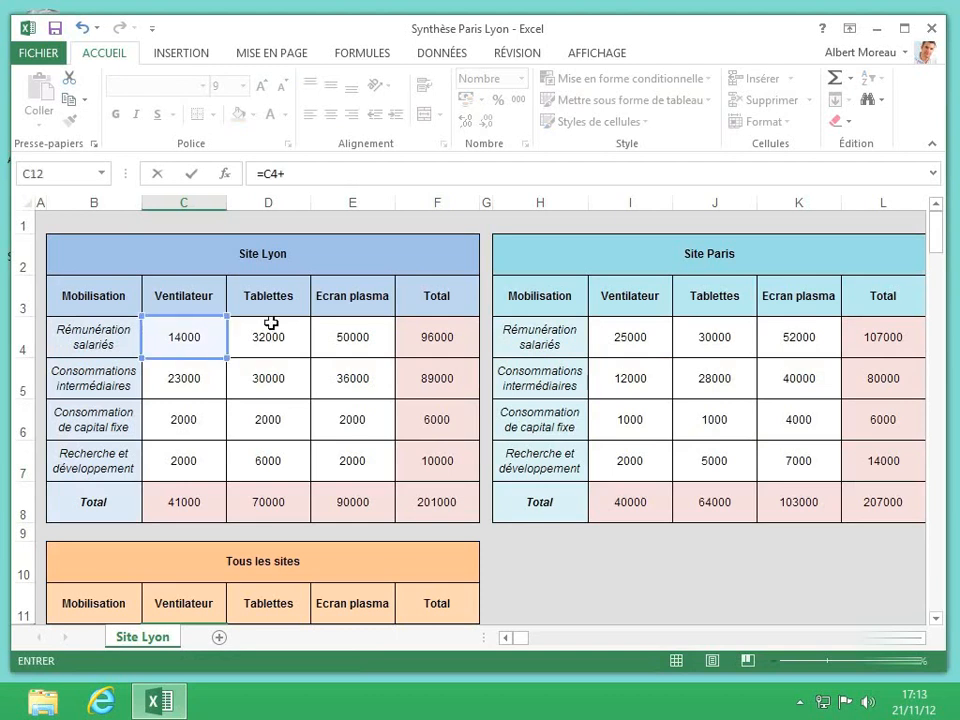
left_click(648, 338)
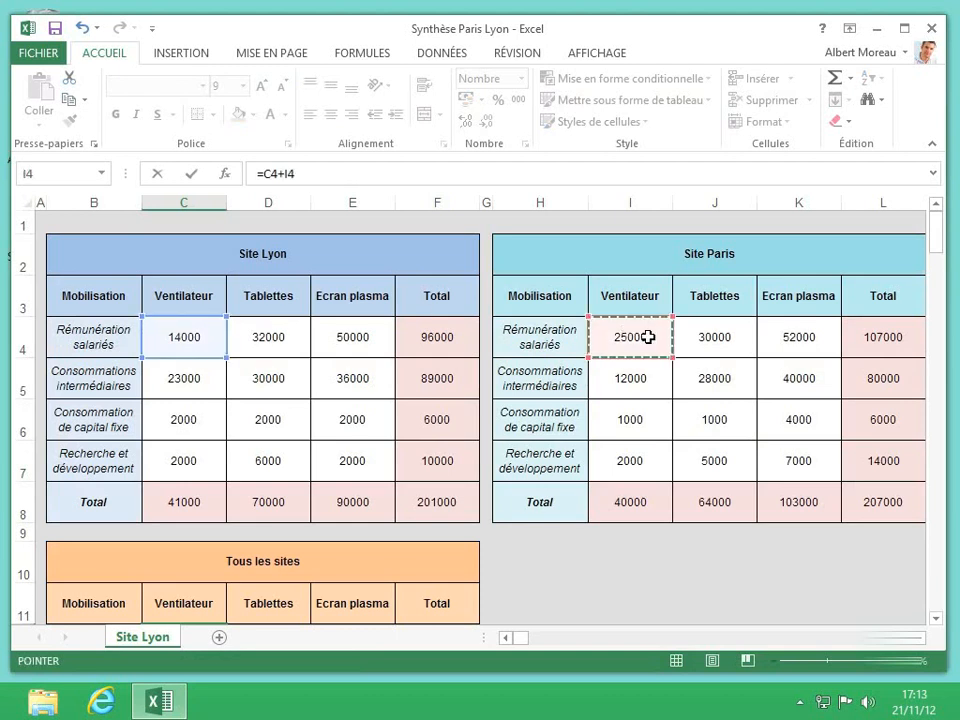
key("Return")
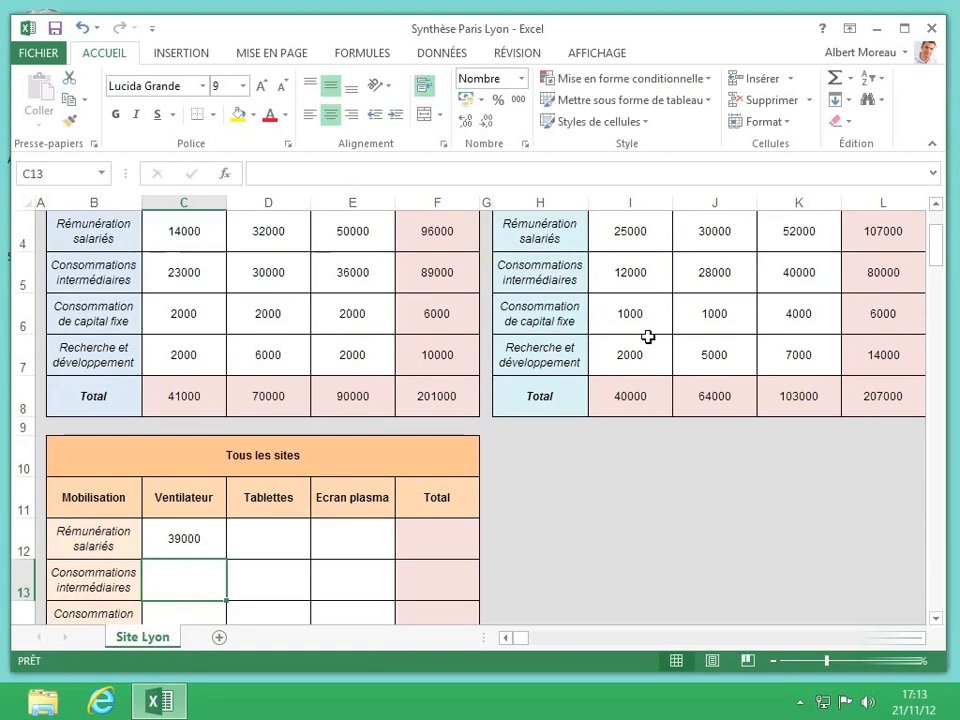
Fill the C12 formula down through C16 in the Tous les sites table and check the formula in C16
scroll(648, 338, "down", 1)
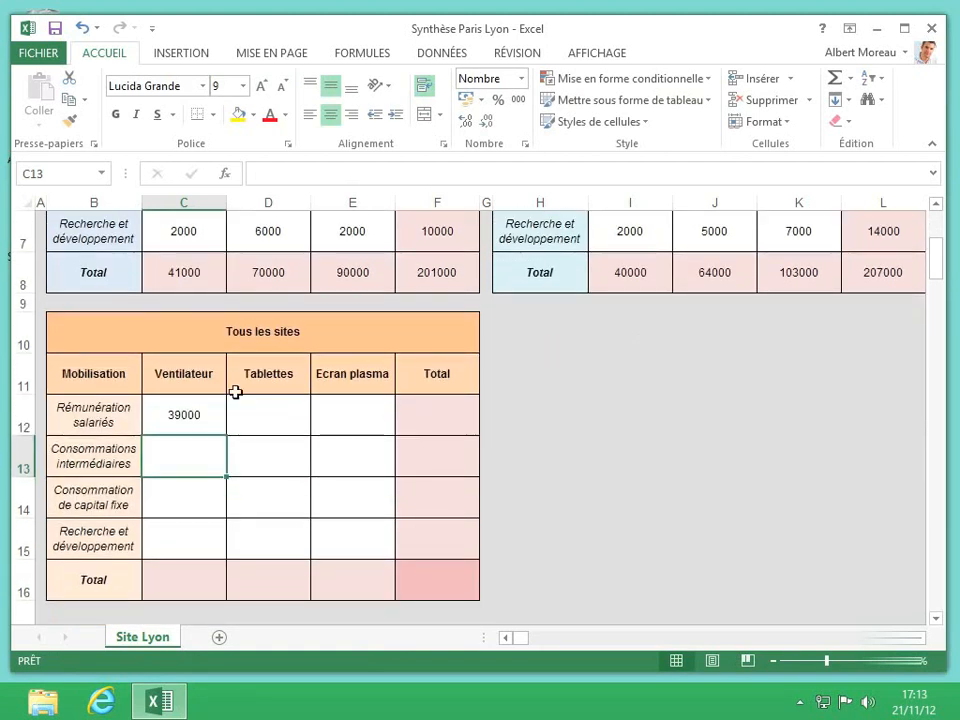
left_click(190, 404)
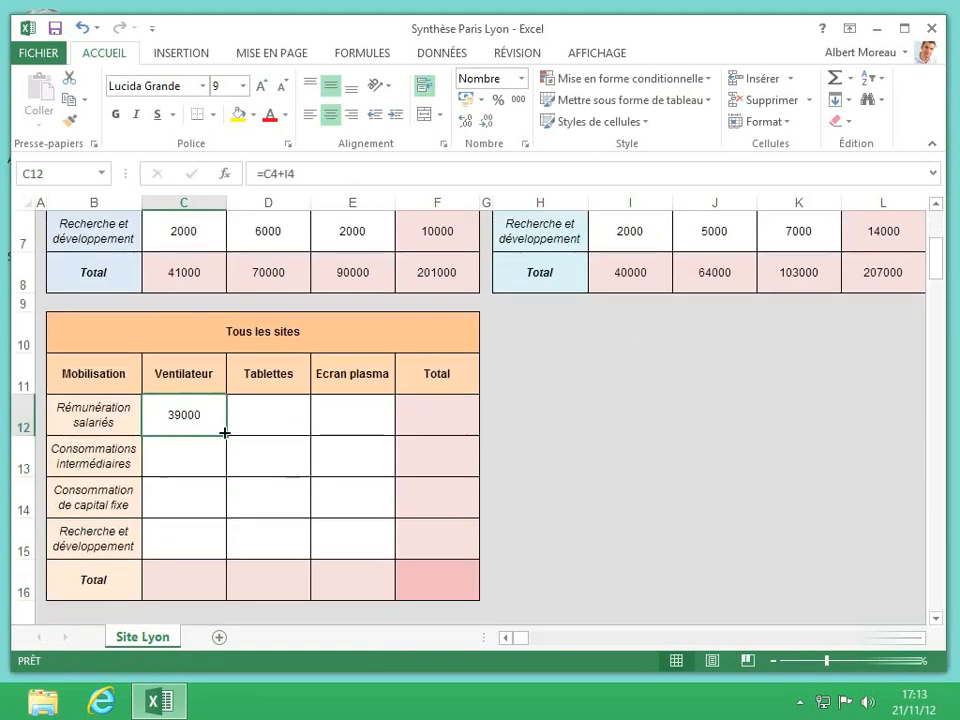
left_click_drag(226, 436, 218, 597)
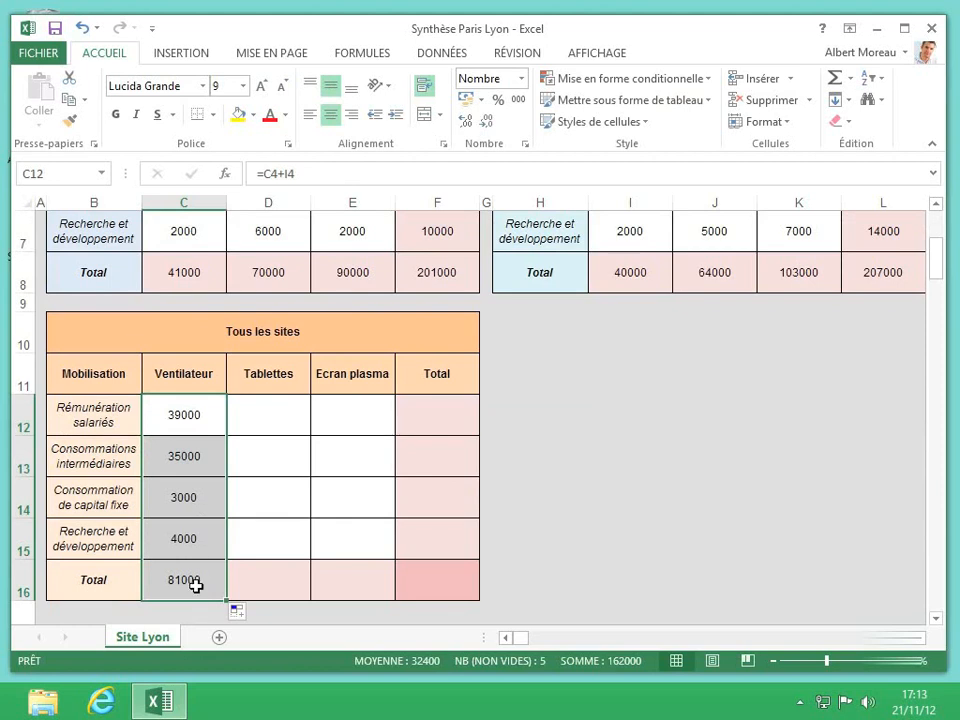
left_click(195, 583)
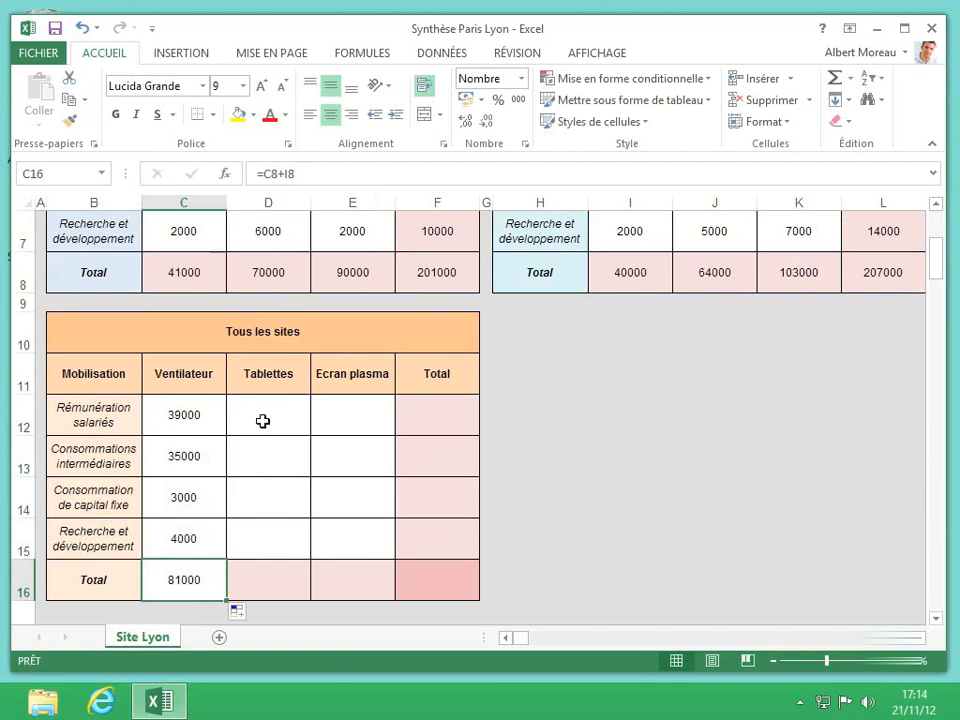
Fill the Ventilateur column formulas C12:C16 across through column F and check the grand total formula in F16
left_click_drag(204, 418, 204, 586)
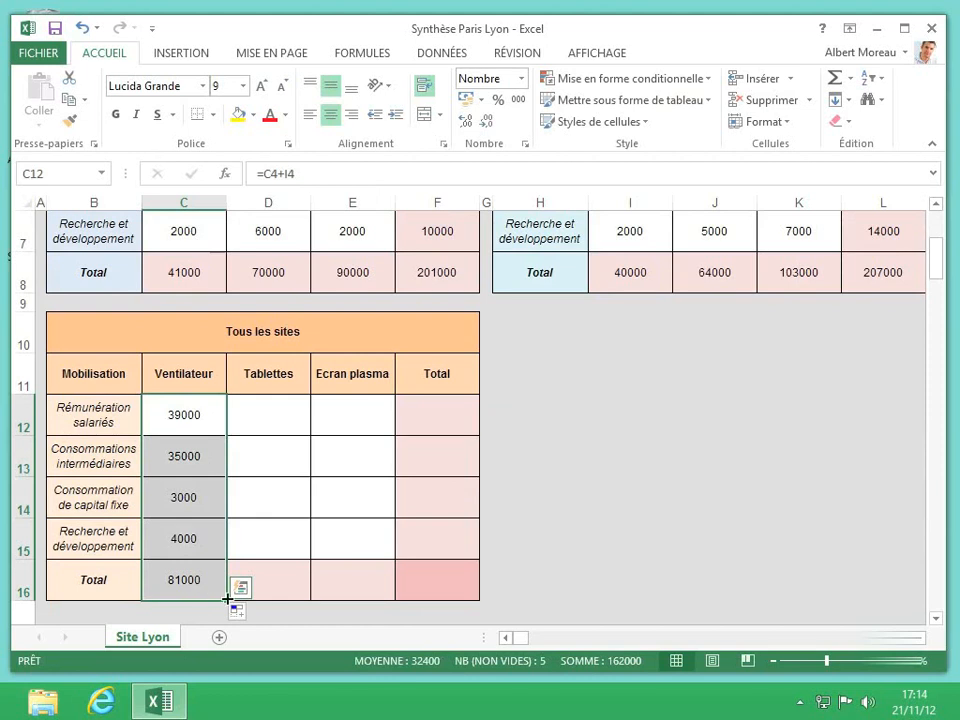
left_click_drag(227, 599, 453, 596)
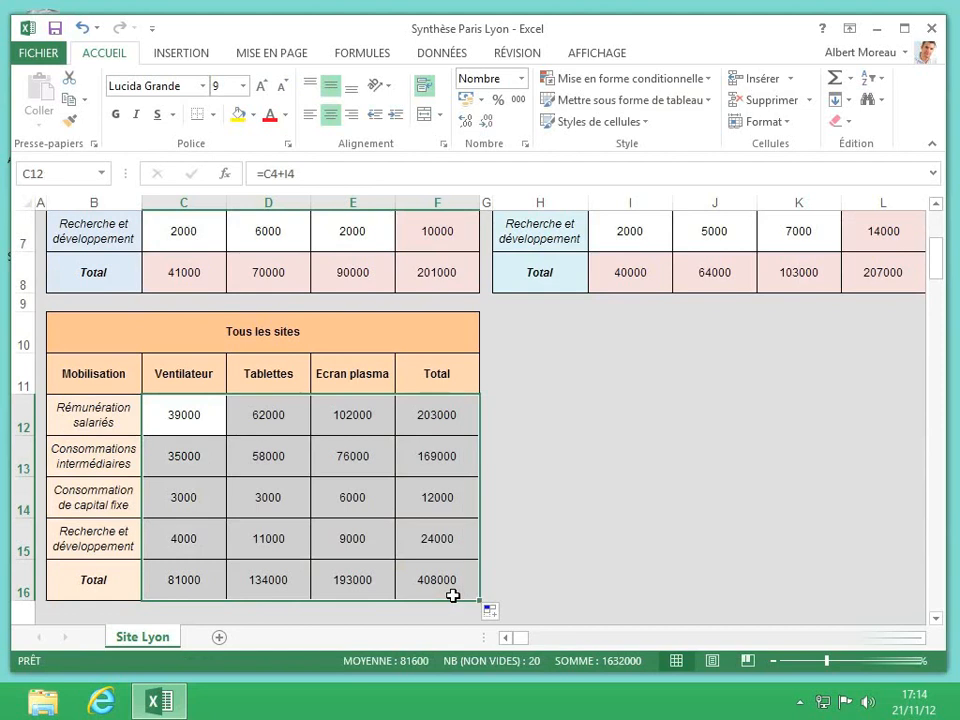
left_click(452, 580)
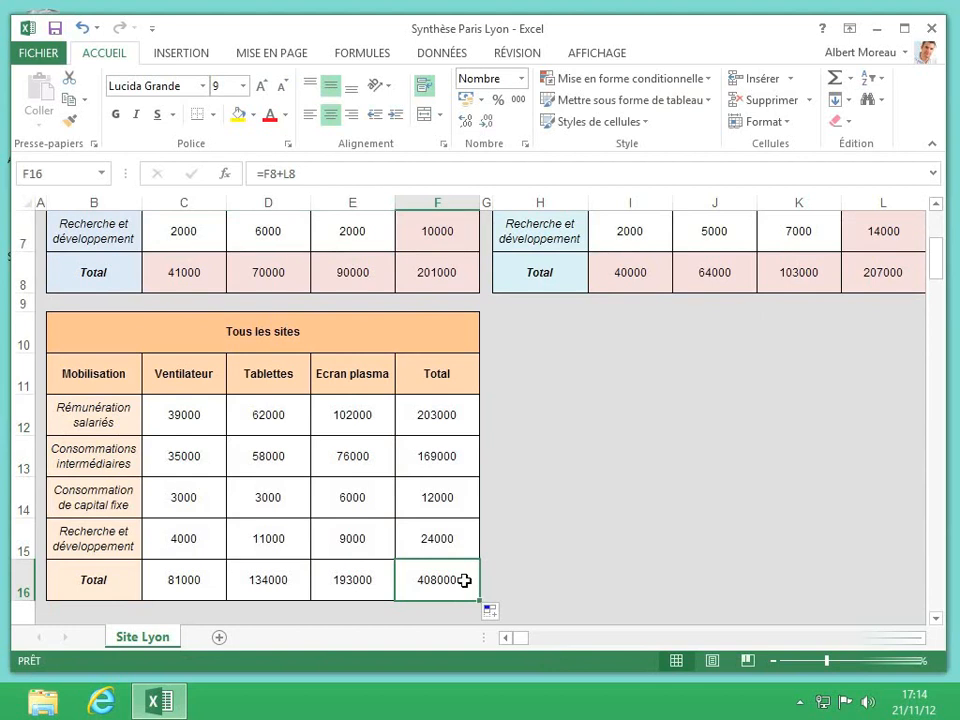
left_click(532, 578)
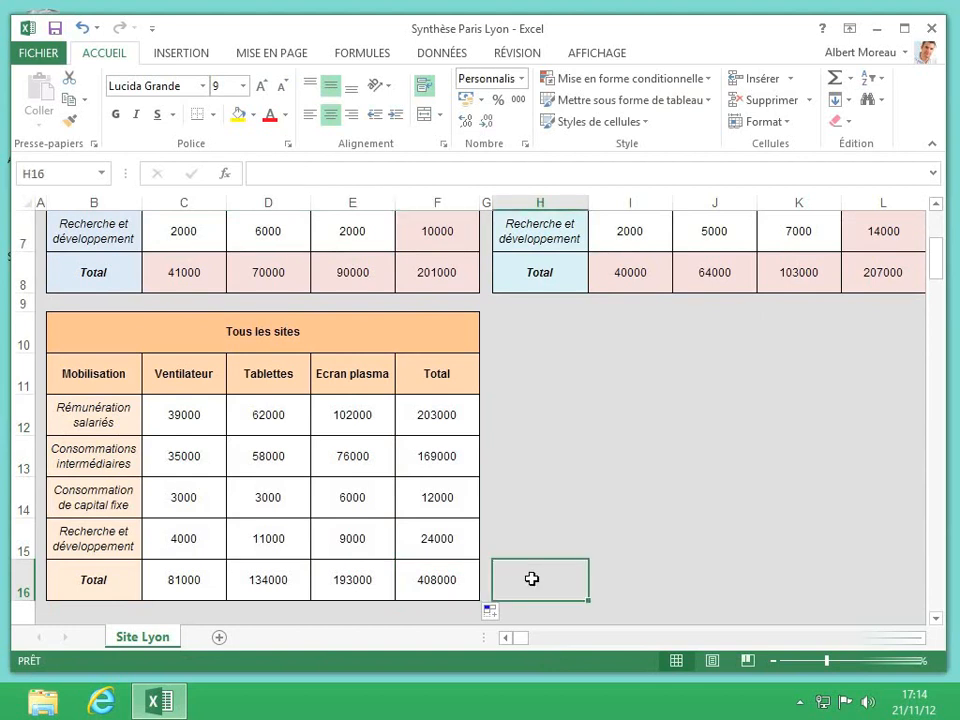